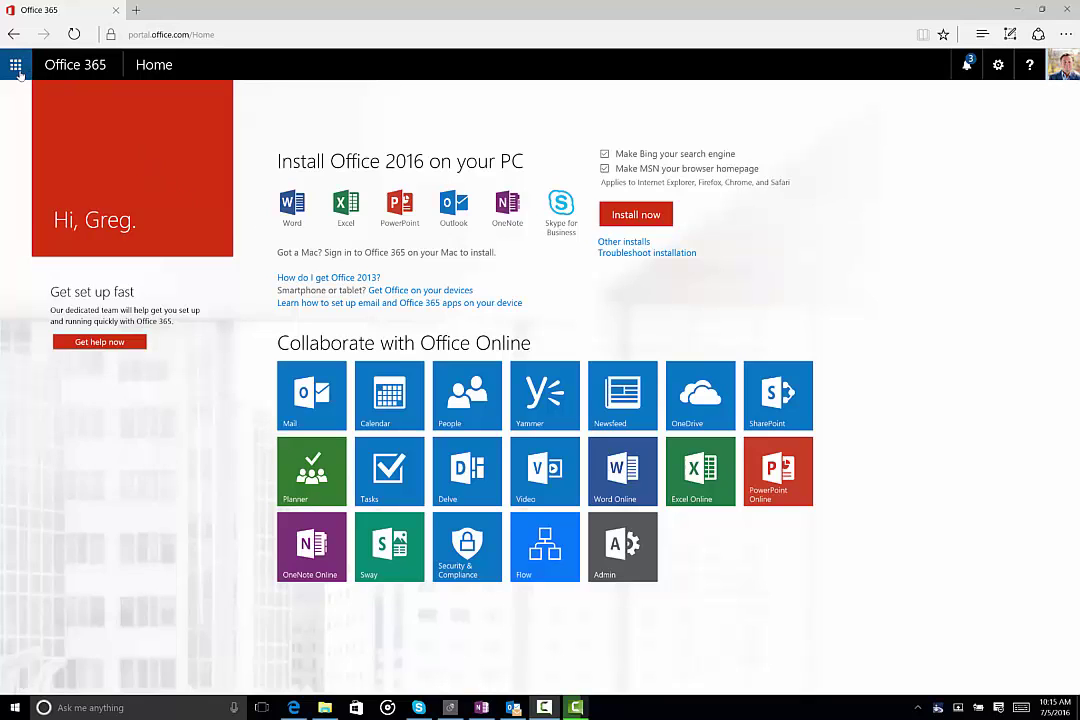
- Look at the OneDrive tile's options in the app launcher, then close it unchanged
click(16, 66)
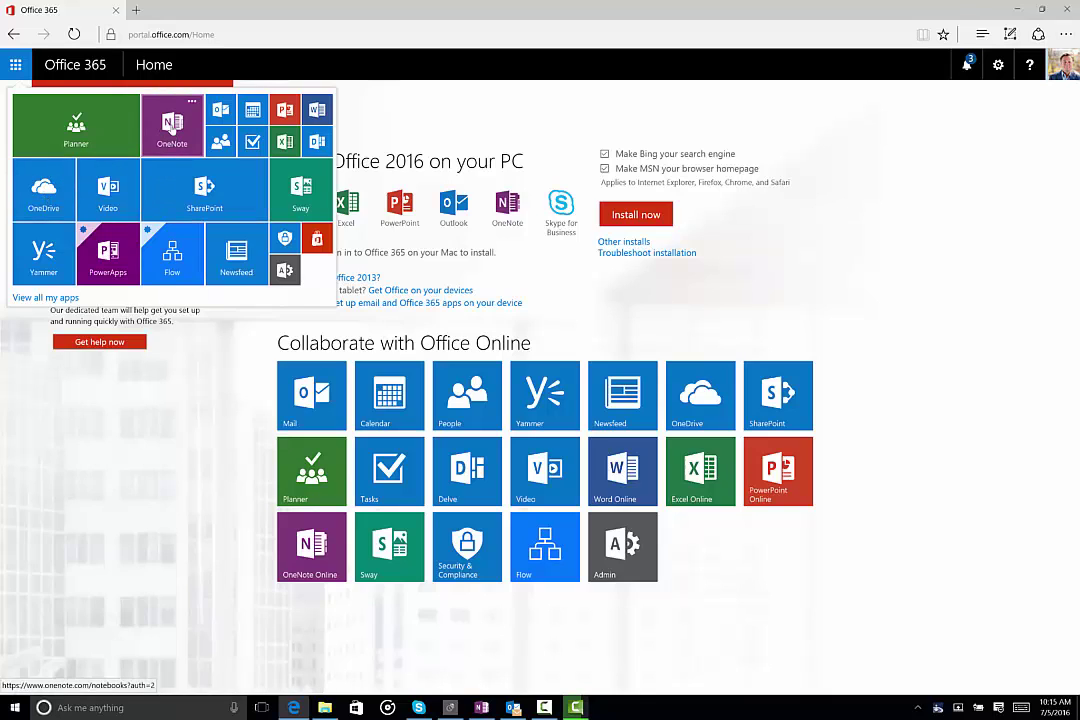
click(64, 168)
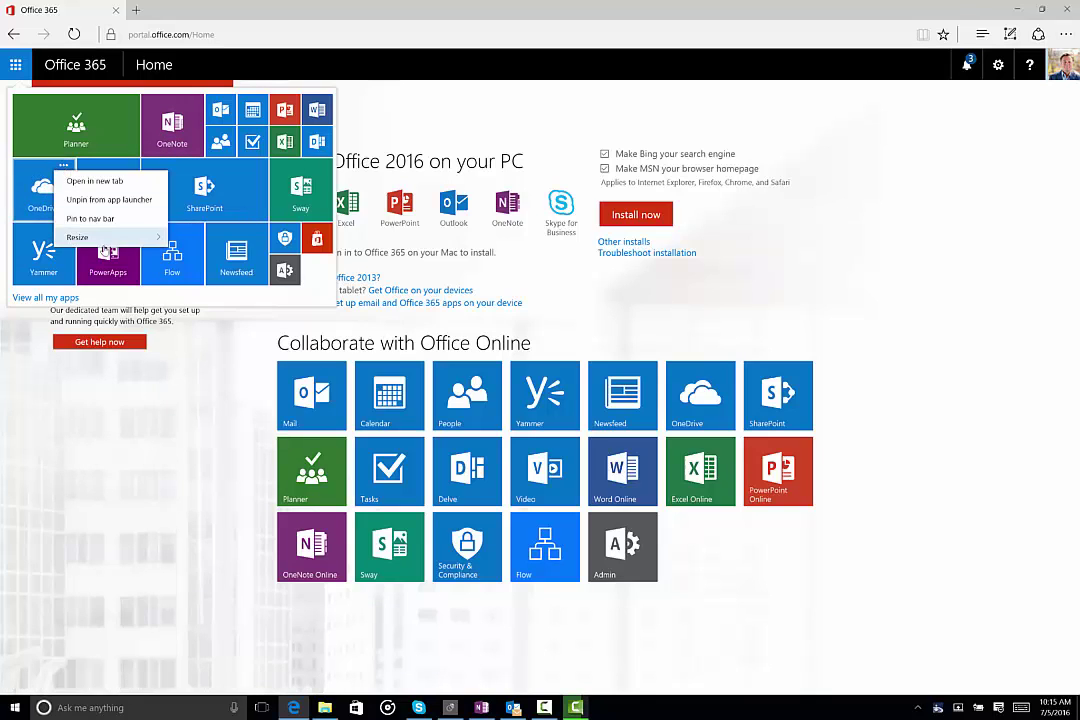
mouse_move(104, 244)
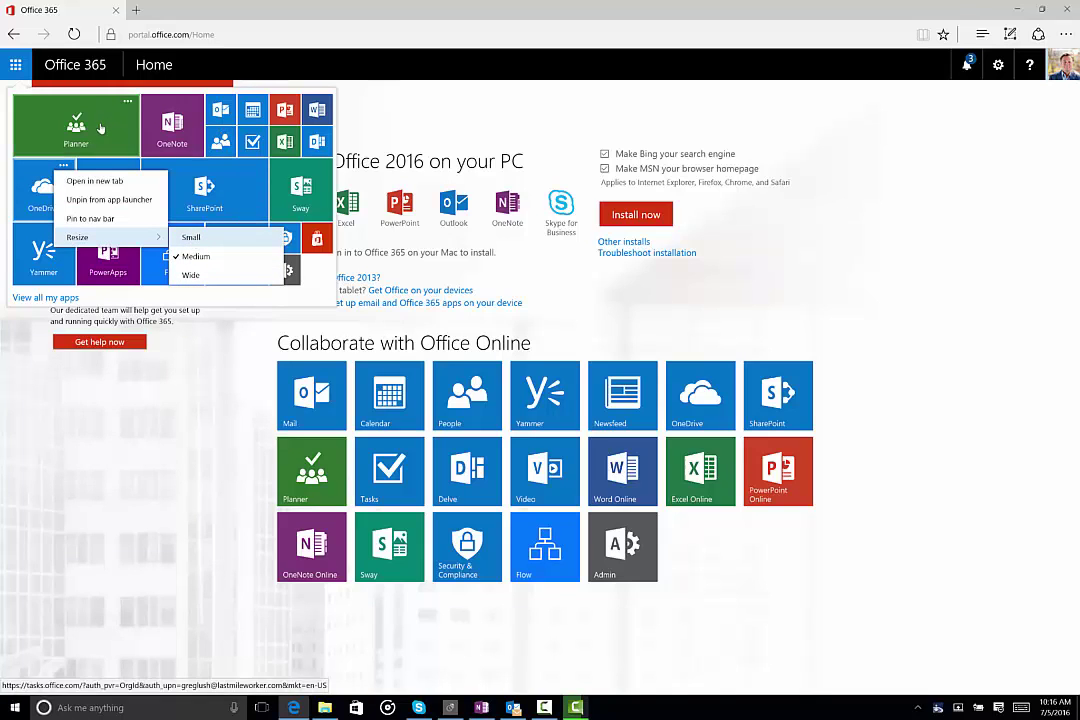
click(190, 274)
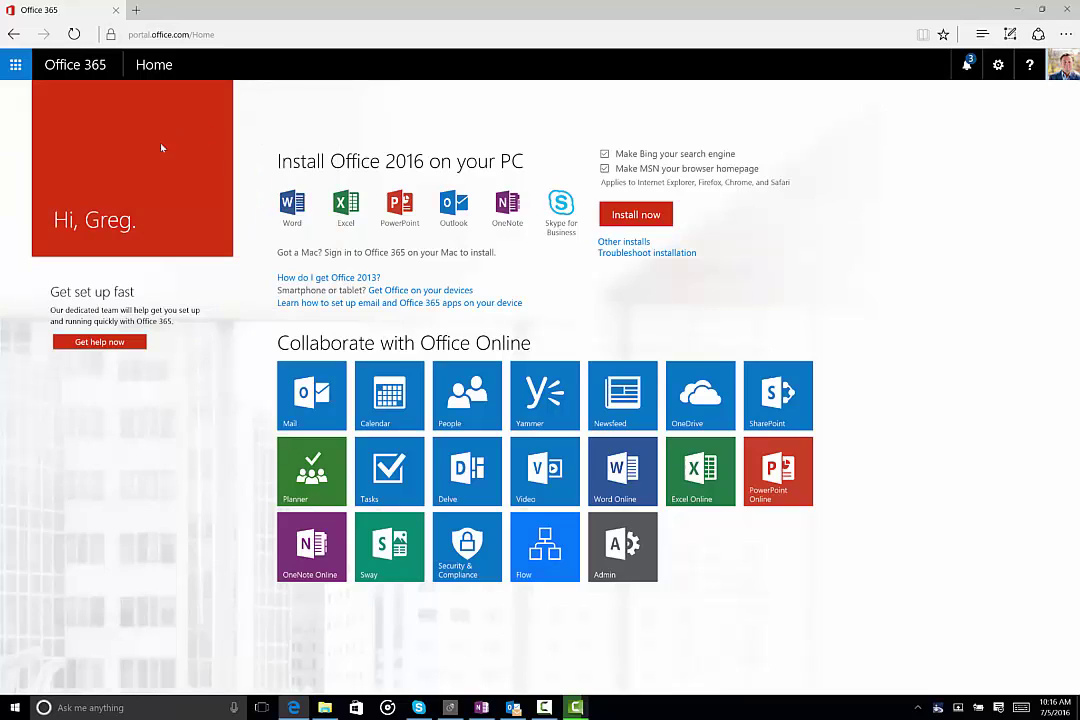
- Drag the Admin tile up beside the security tile, above the red tile
click(15, 64)
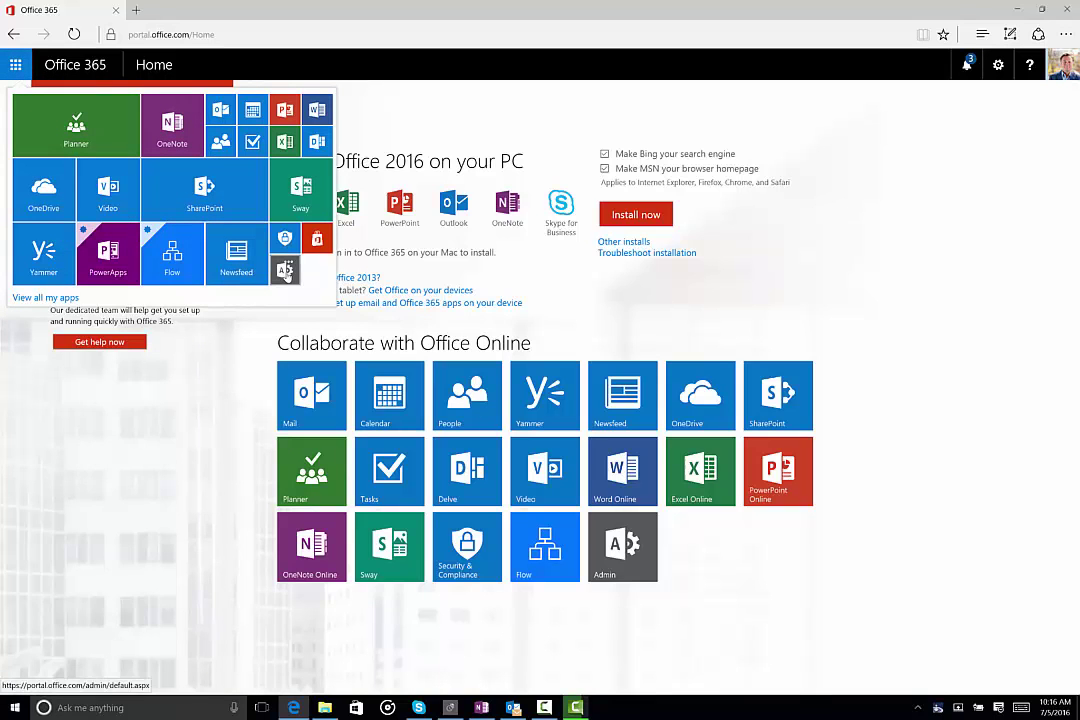
drag(314, 273, 286, 285)
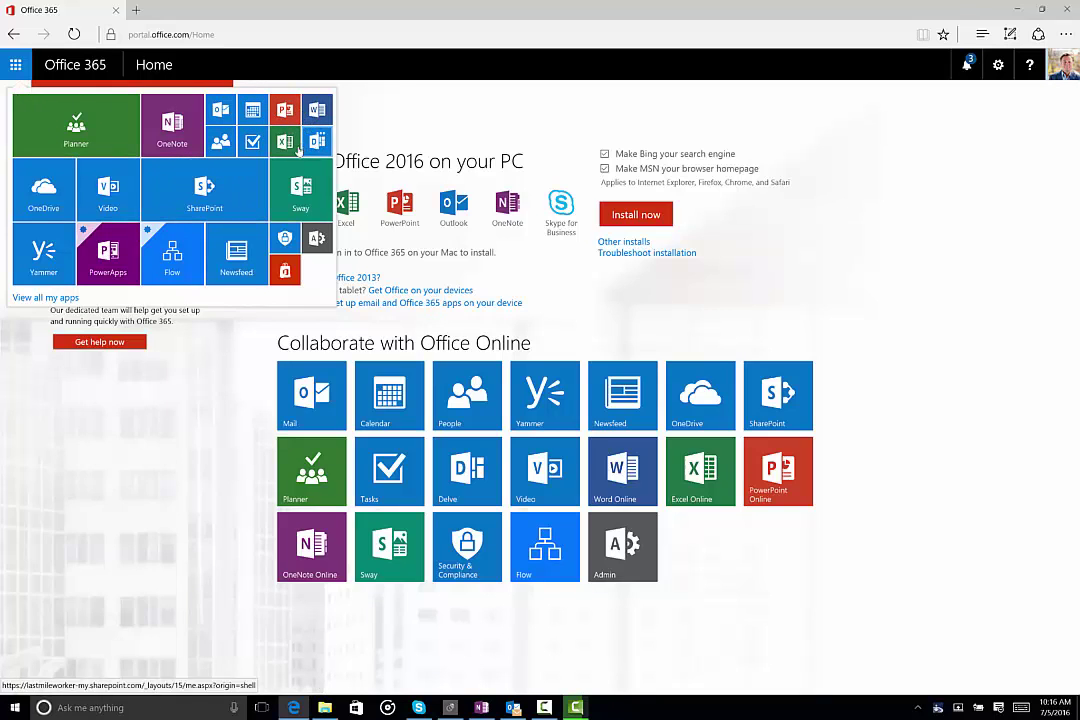
click(199, 361)
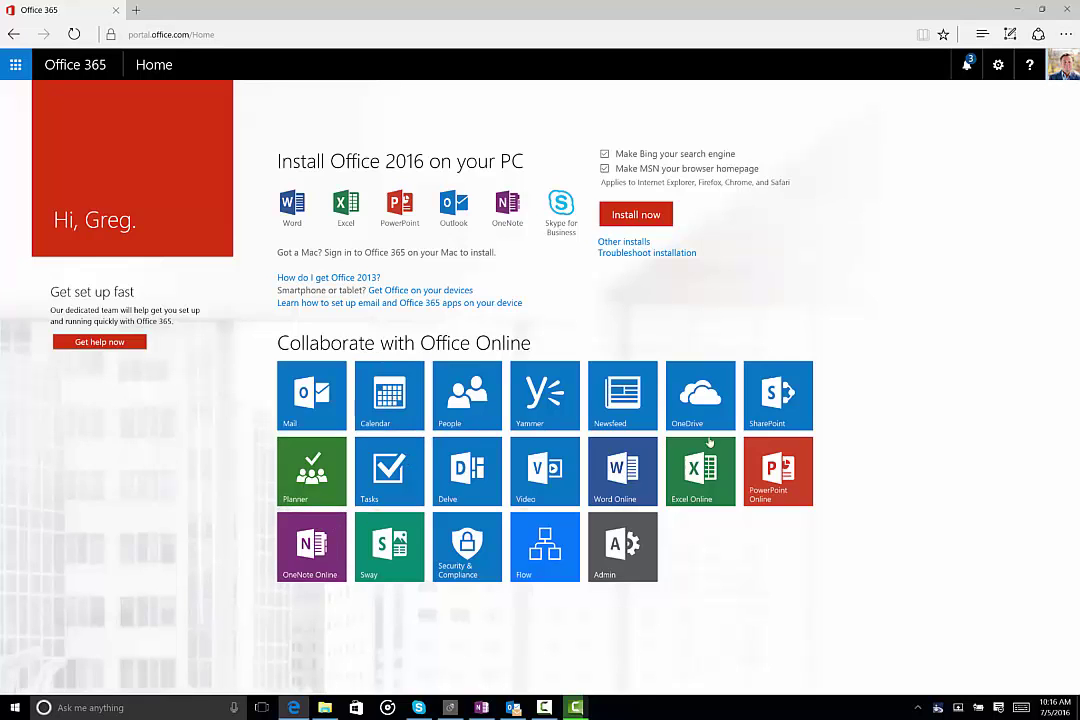
- Open OneDrive from the Home page, signing in with the already signed-in work account
click(701, 400)
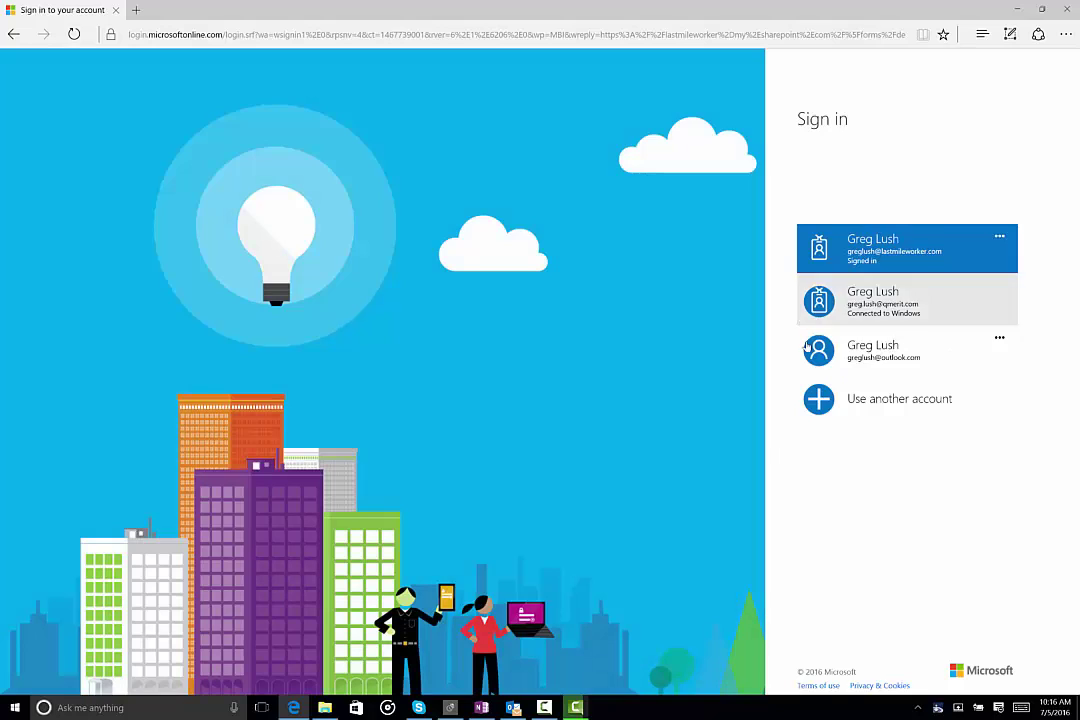
click(885, 258)
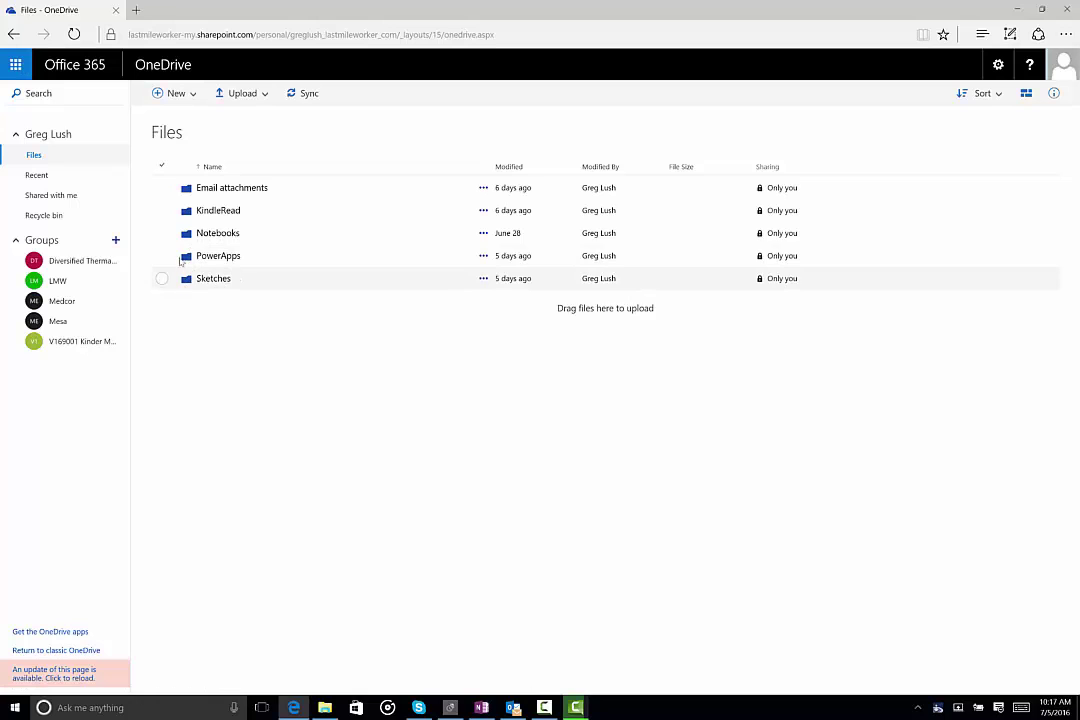
- Open the PowerApps folder, toggle its Templates selection, then switch to Planner from the launcher
click(161, 256)
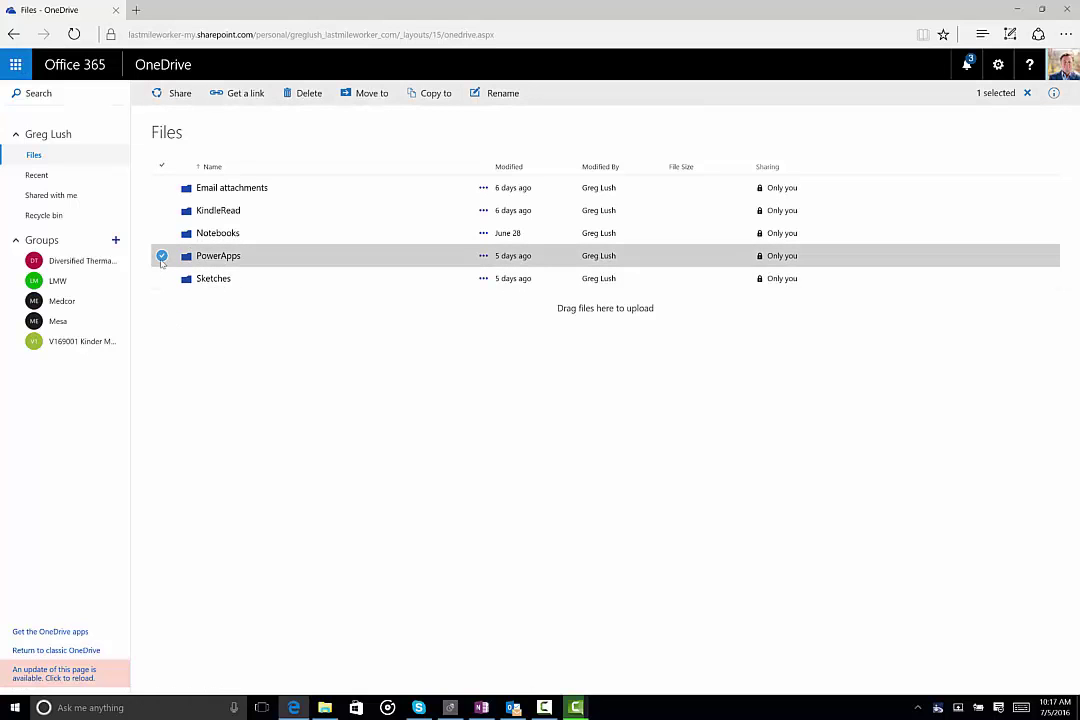
click(161, 256)
click(216, 256)
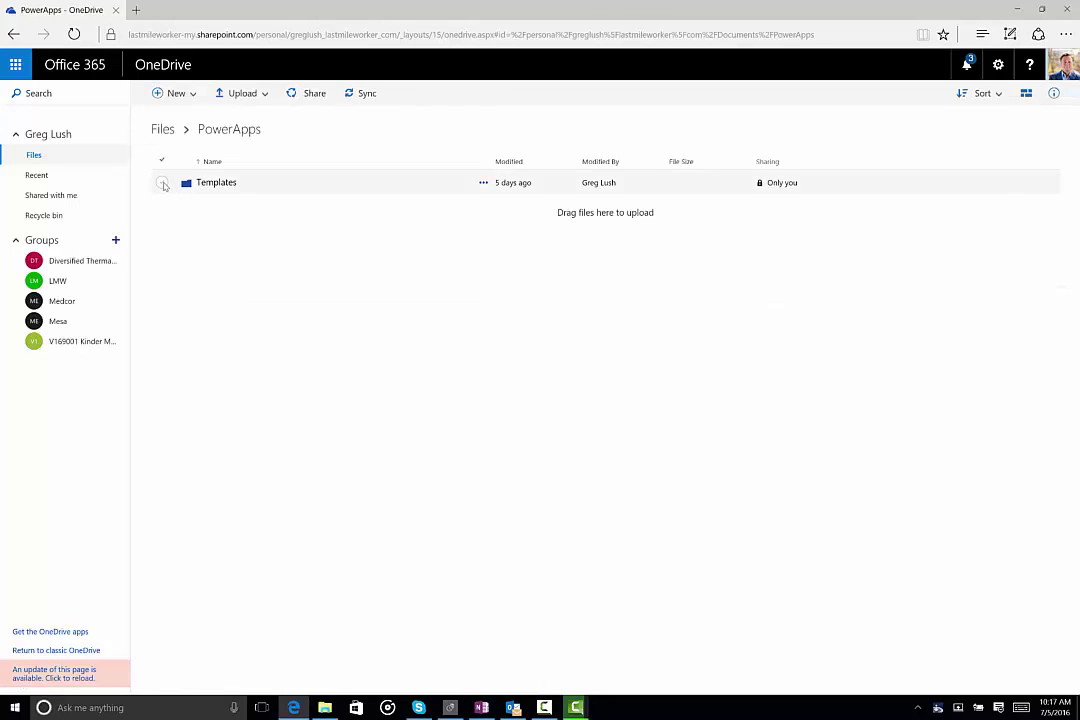
click(161, 182)
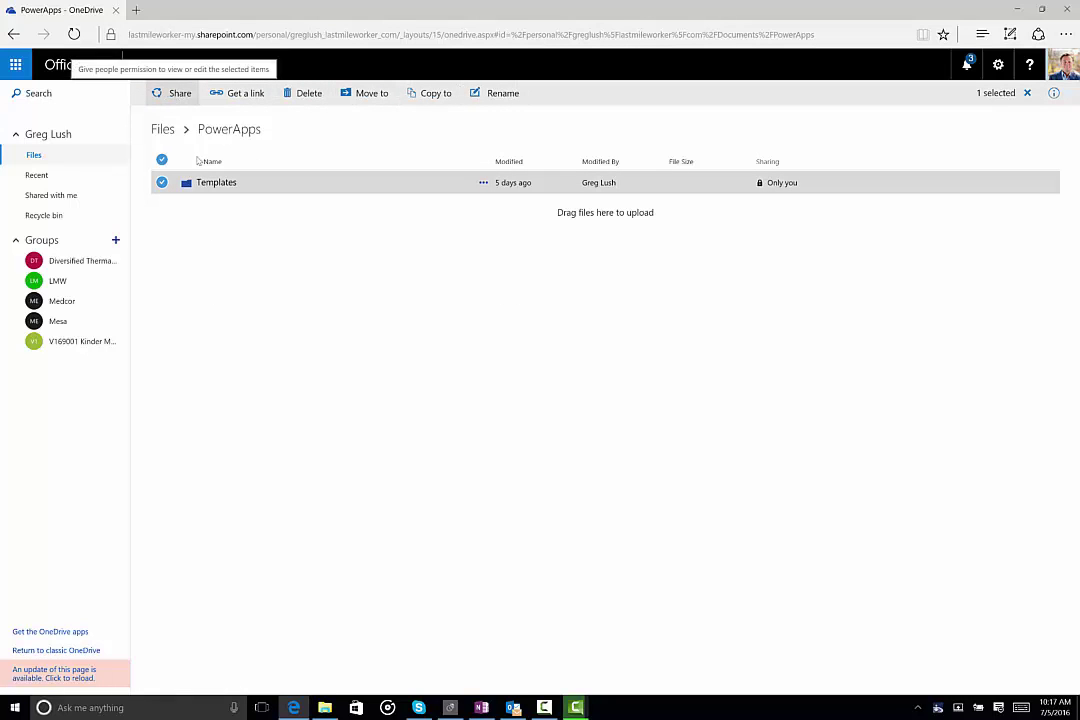
click(233, 347)
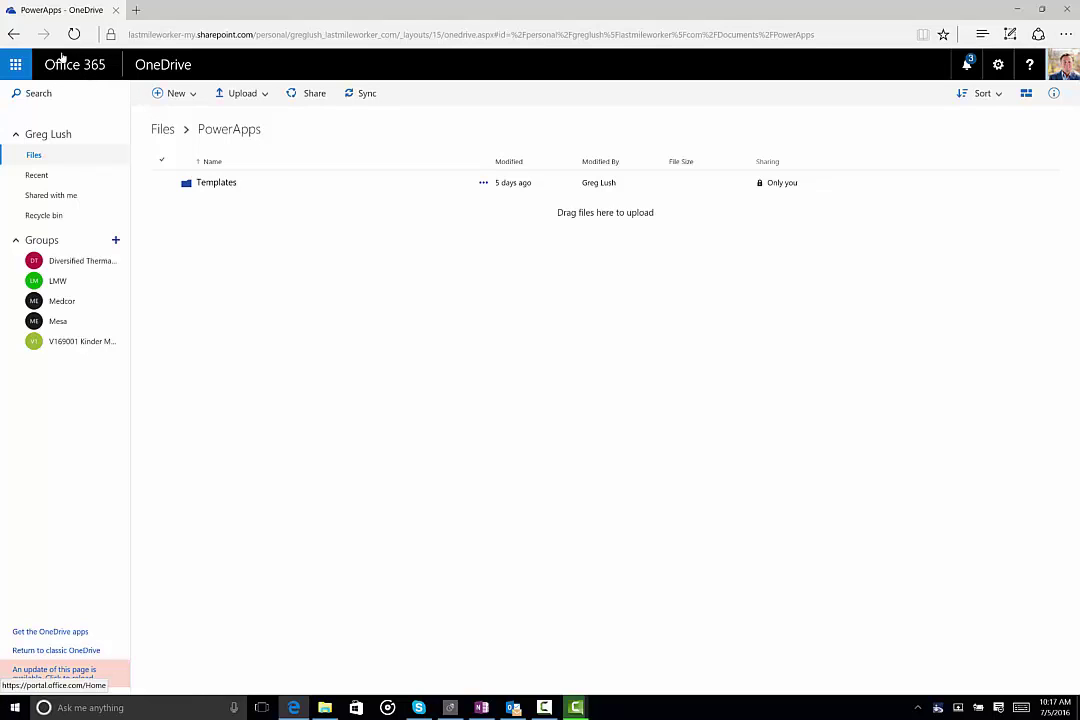
click(16, 66)
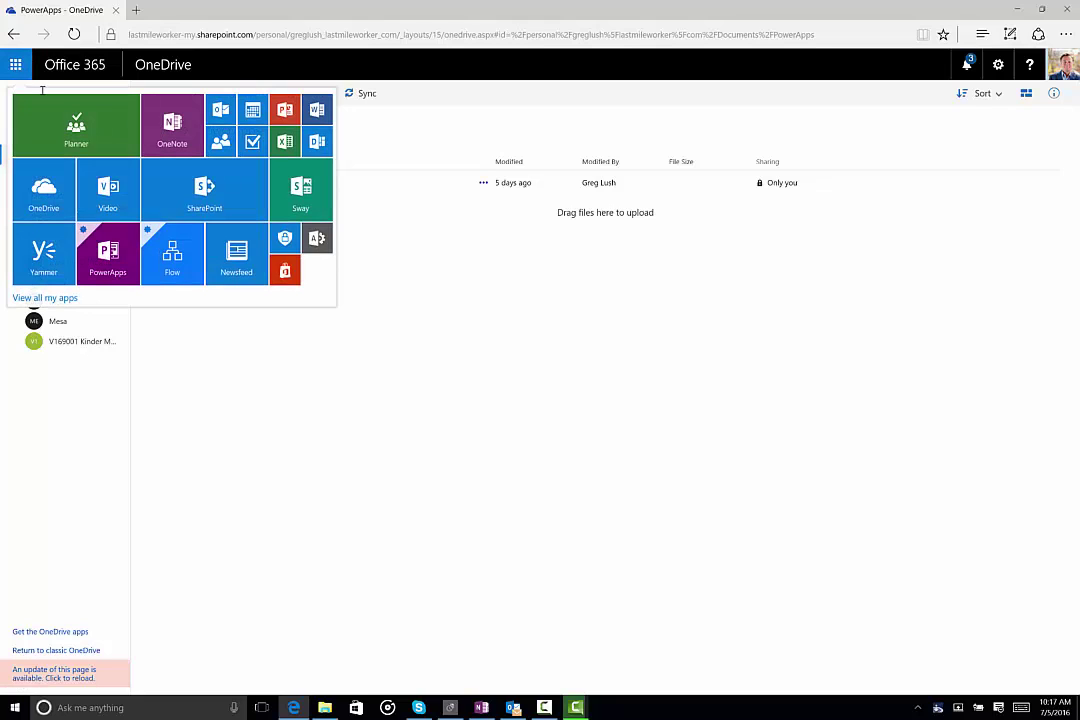
click(70, 113)
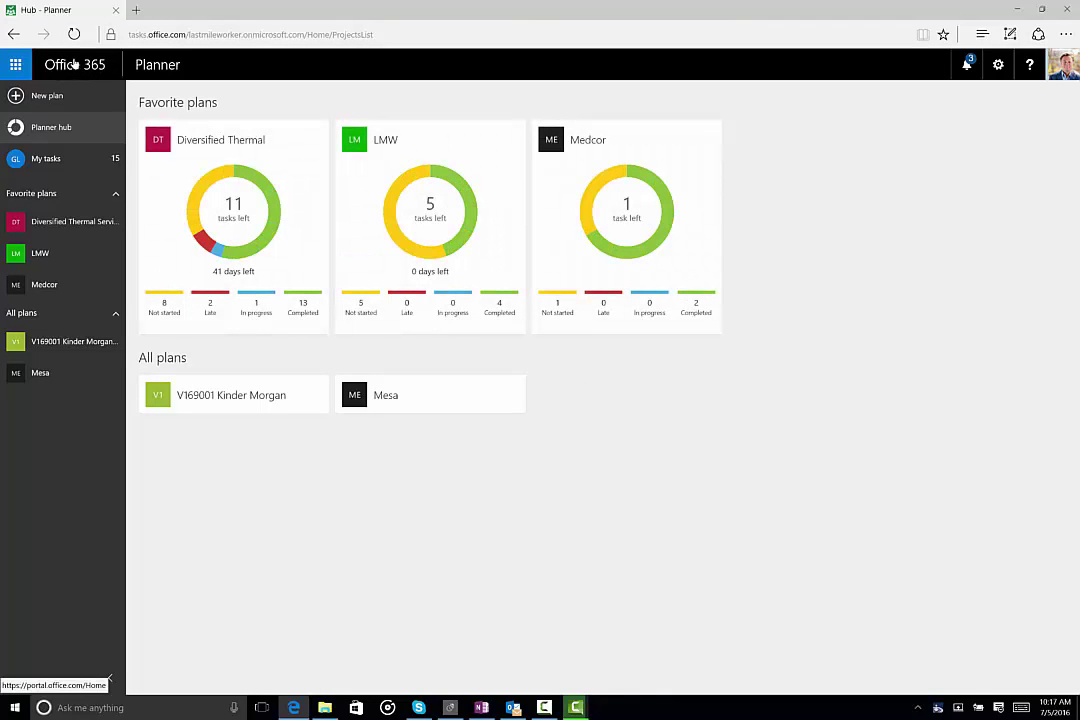
- Return from Planner to the Office 365 Home page via the header link
click(80, 72)
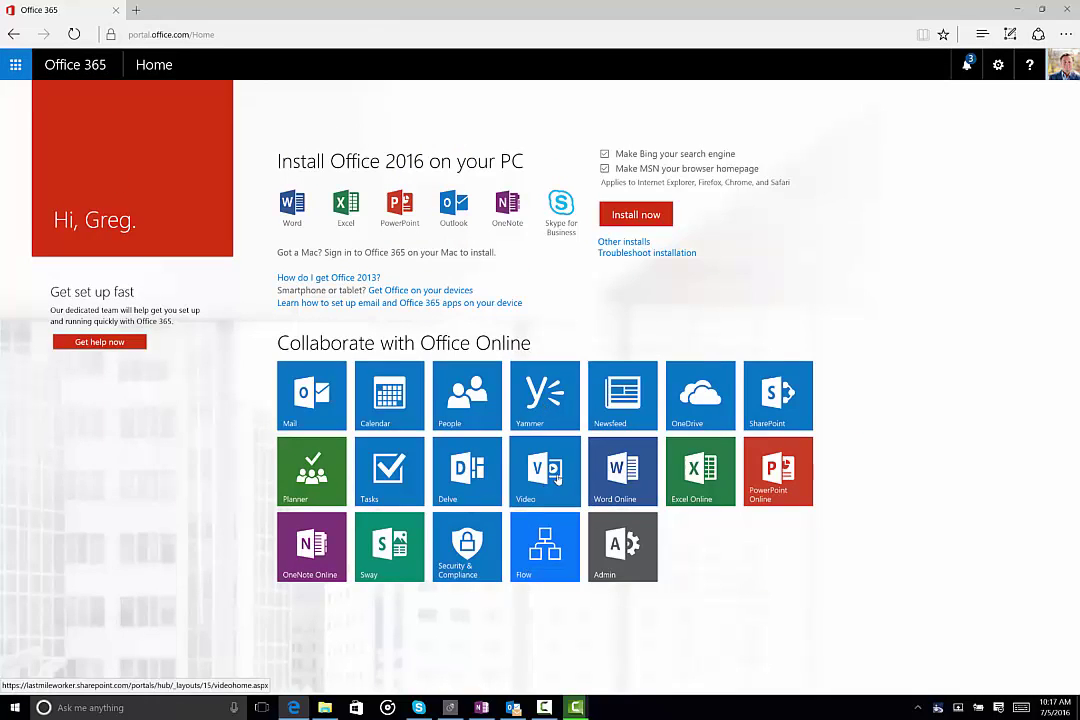
- Open the Video portal, then switch to Planner from its app launcher
click(521, 495)
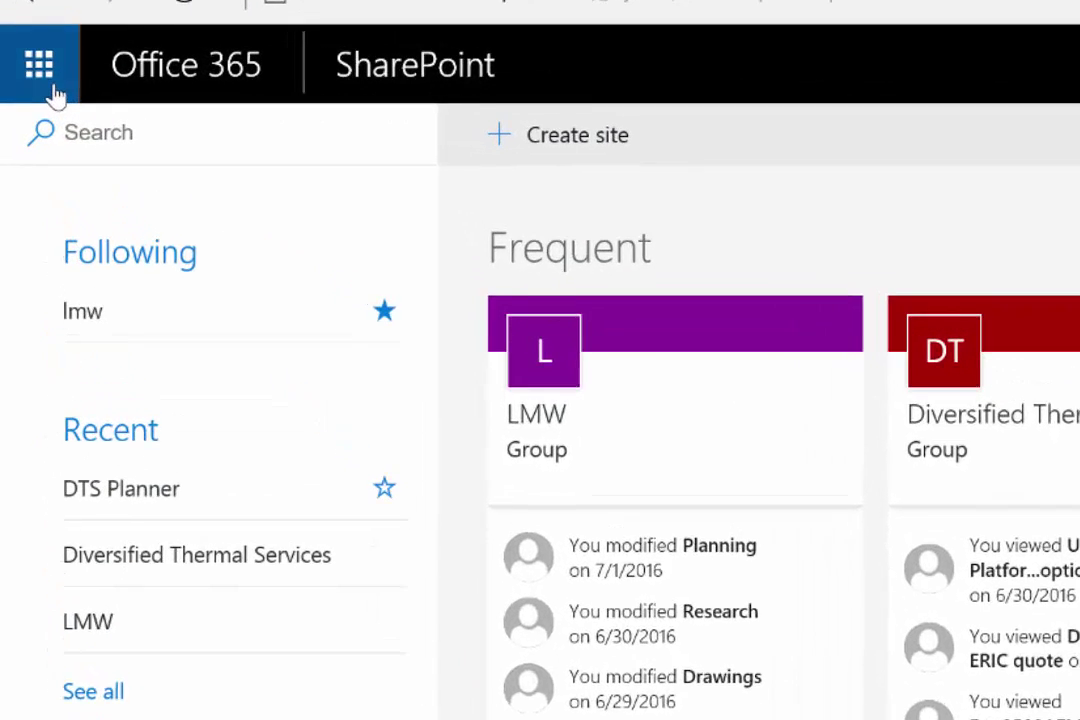
click(52, 95)
click(164, 287)
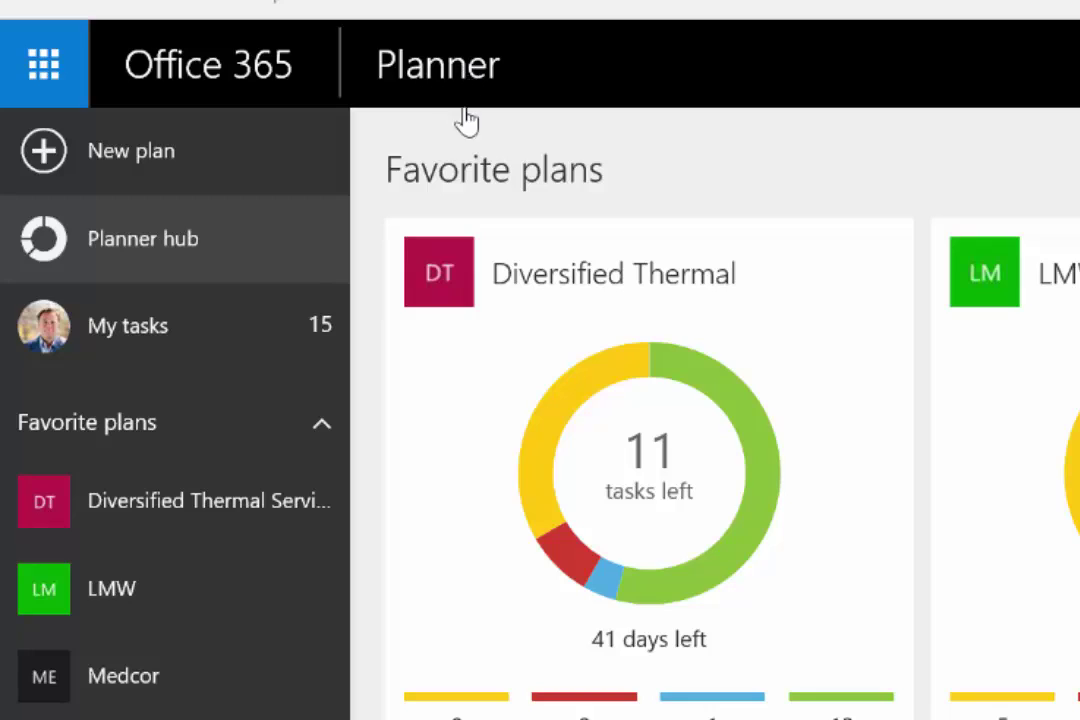
- Reload the Planner hub, then reopen the app launcher to head back to OneDrive
click(460, 84)
click(54, 80)
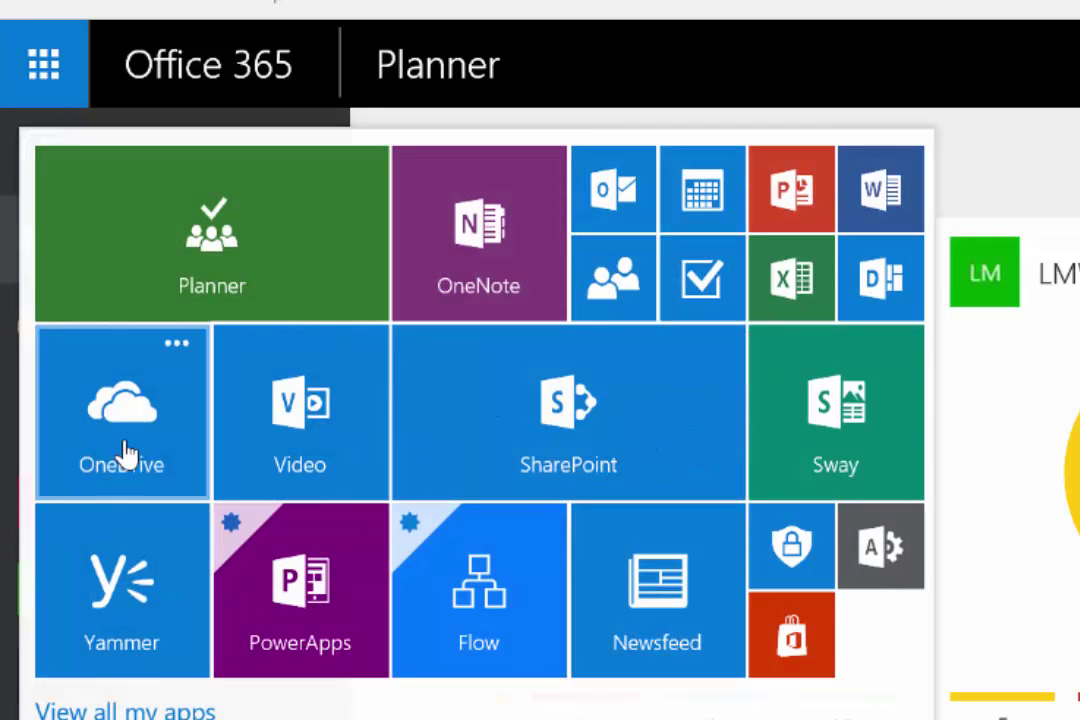
key(Escape)
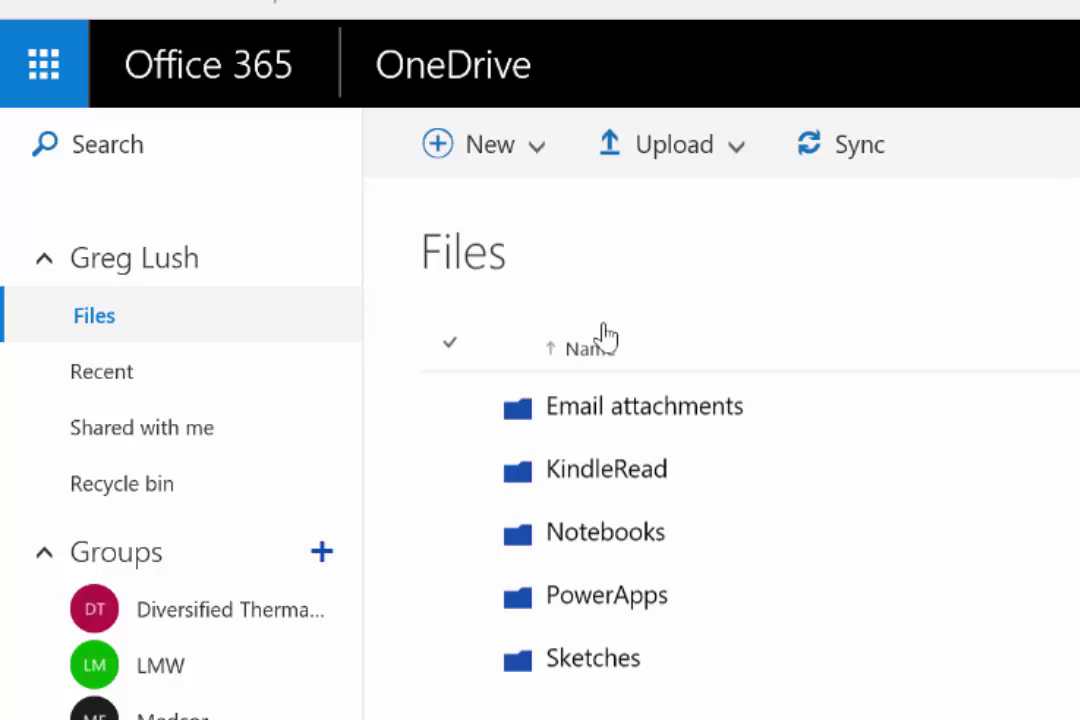
- Select and clear the Email attachments folder, then switch the Files list to tile view
click(449, 412)
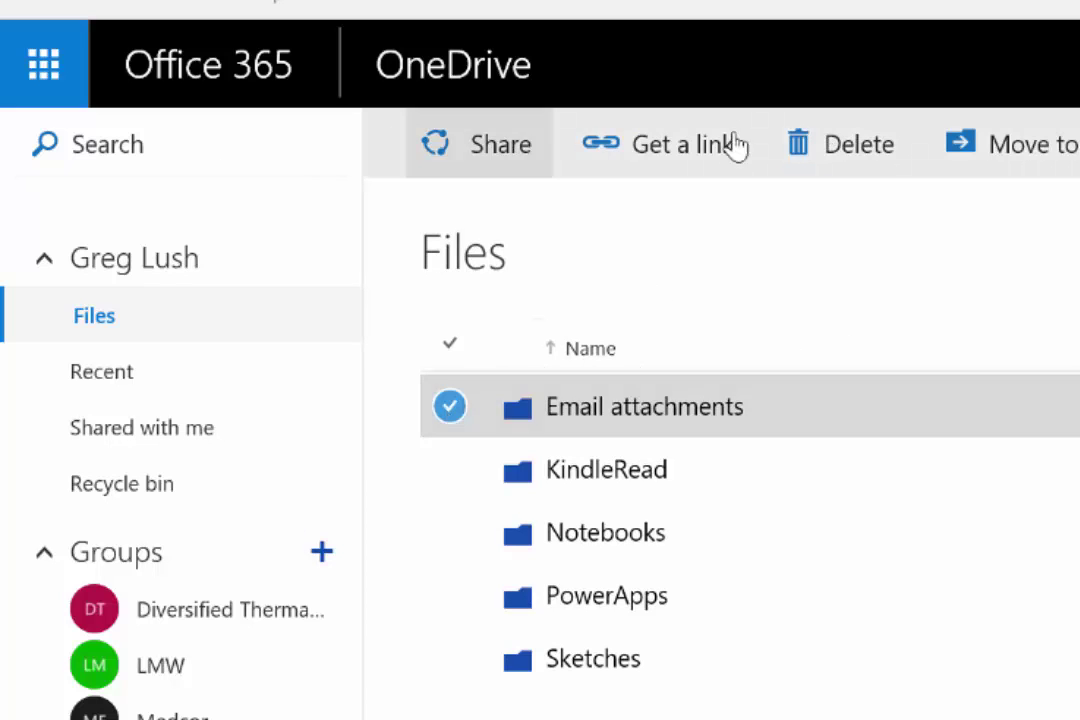
click(449, 418)
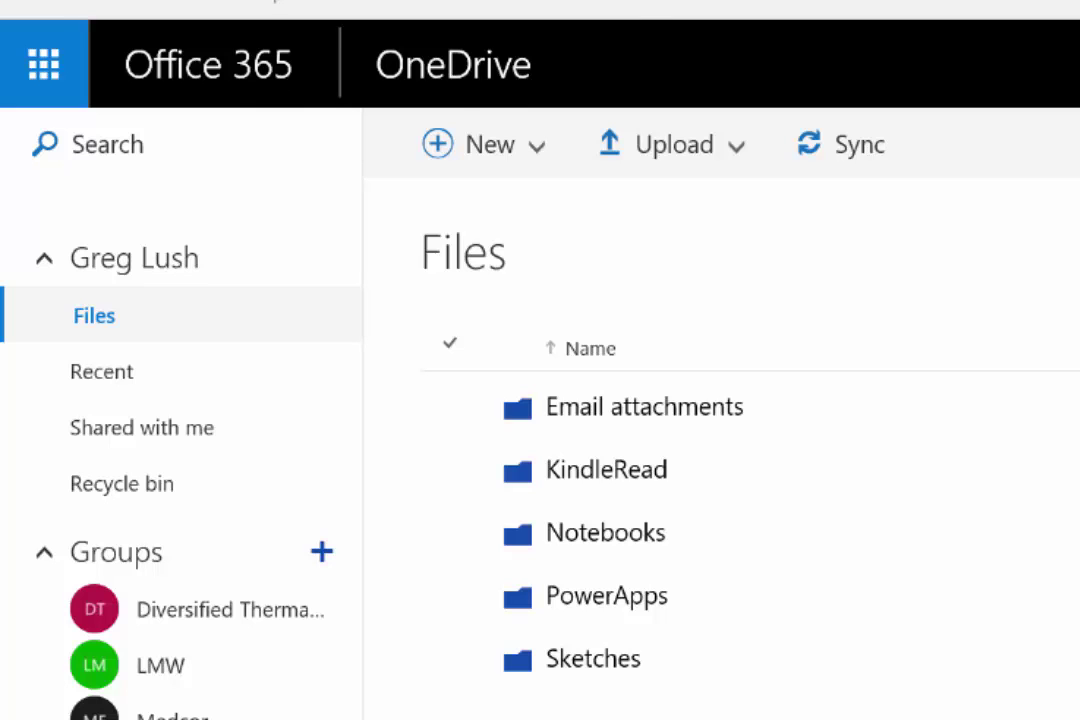
click(980, 12)
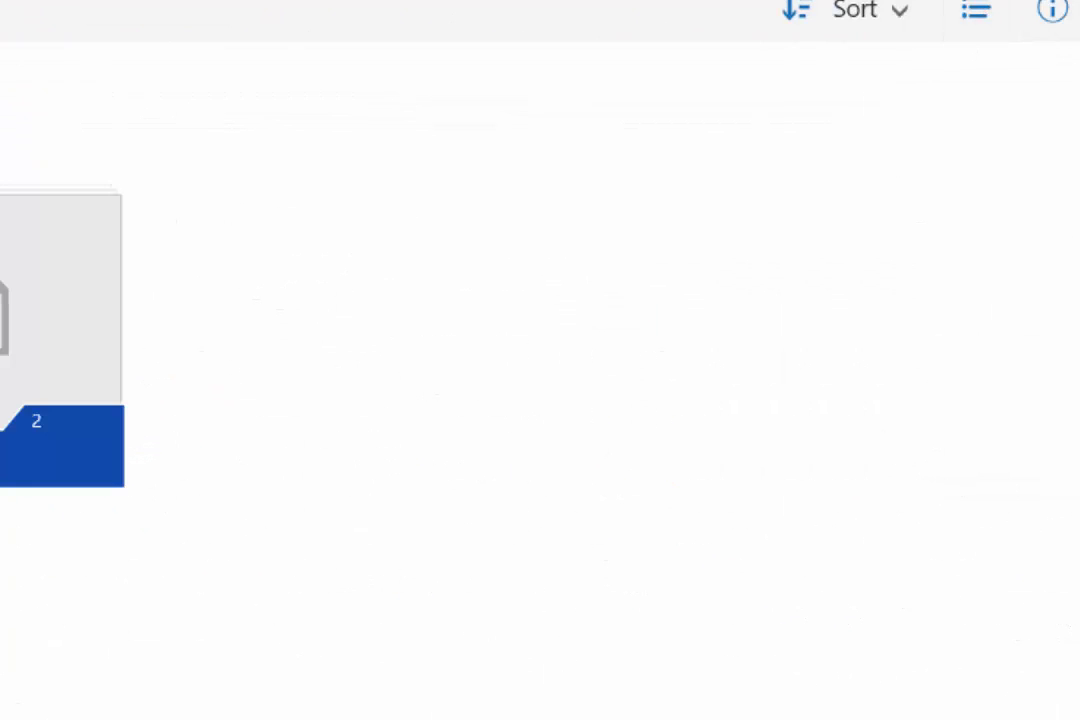
click(1052, 12)
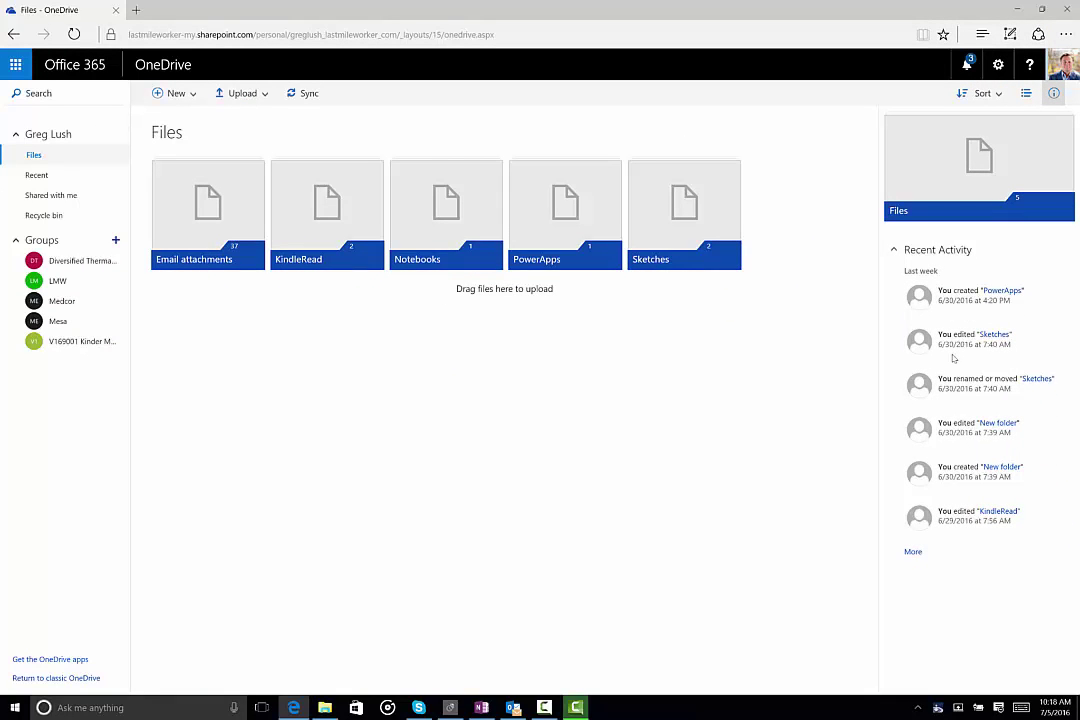
click(1054, 93)
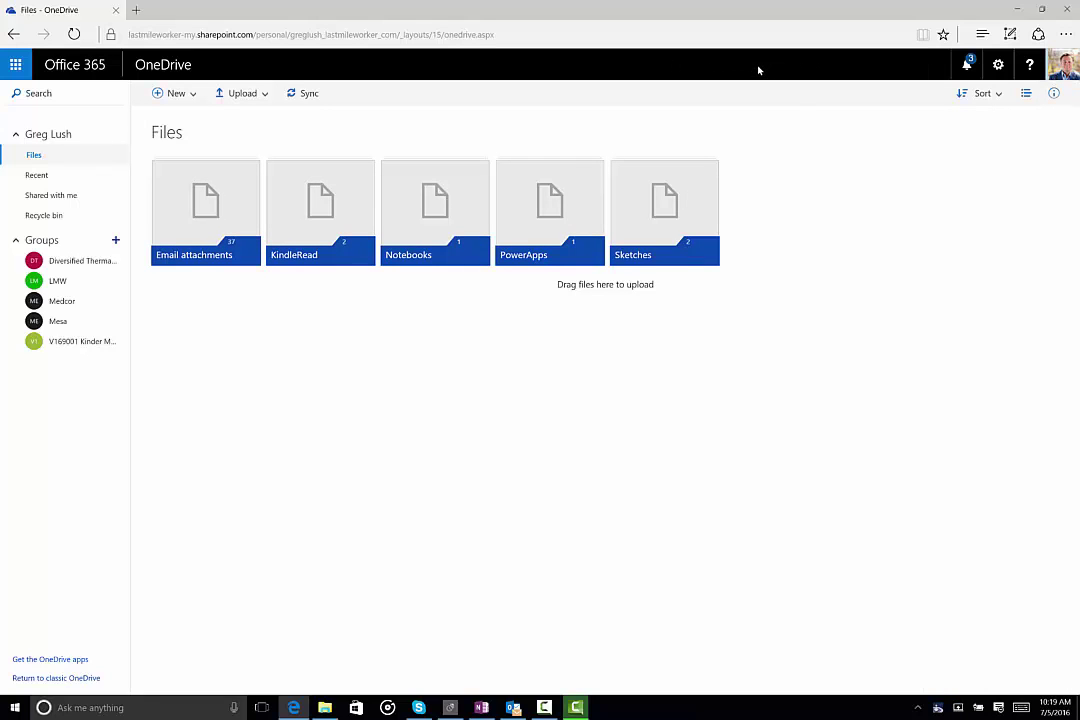
click(967, 65)
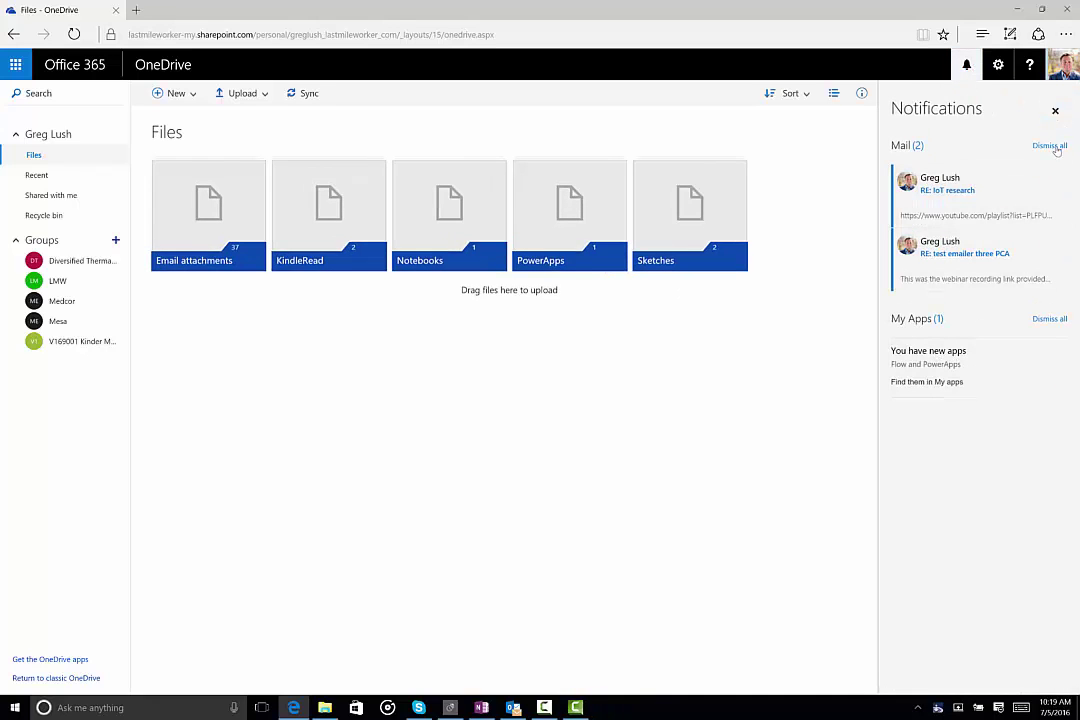
- Dismiss all mail notifications, then look through the settings and Help panes
click(1052, 147)
click(998, 66)
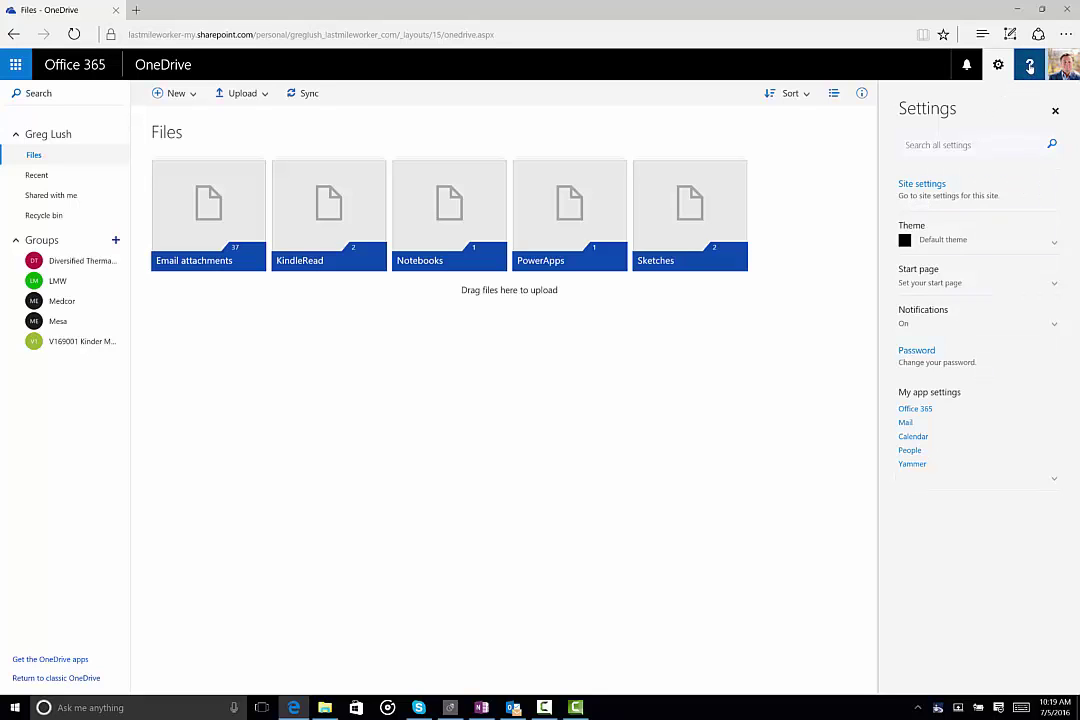
click(1031, 66)
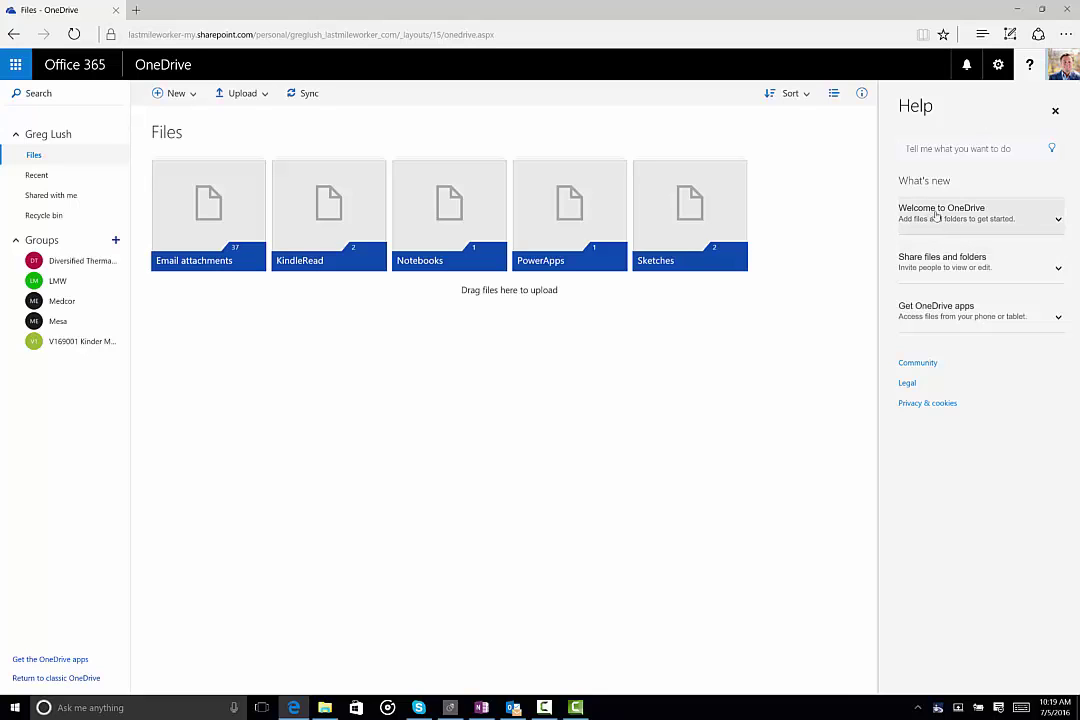
- Read the Welcome to OneDrive help topic, close Help, and open About me from the account menu
click(1059, 219)
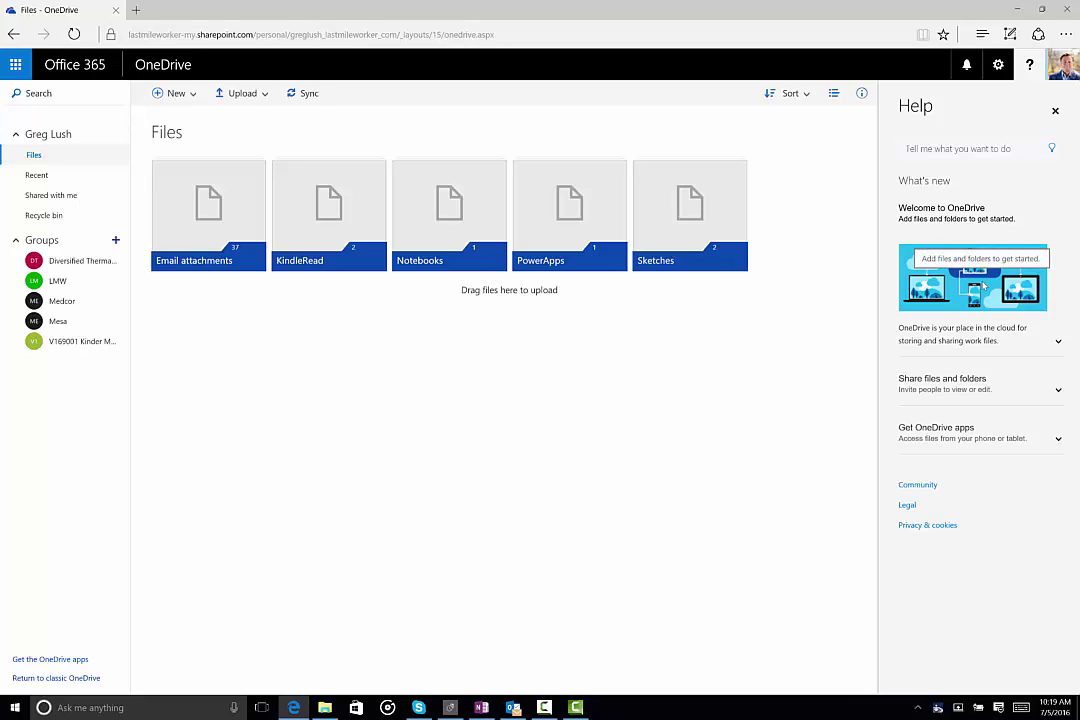
click(1029, 66)
click(1064, 66)
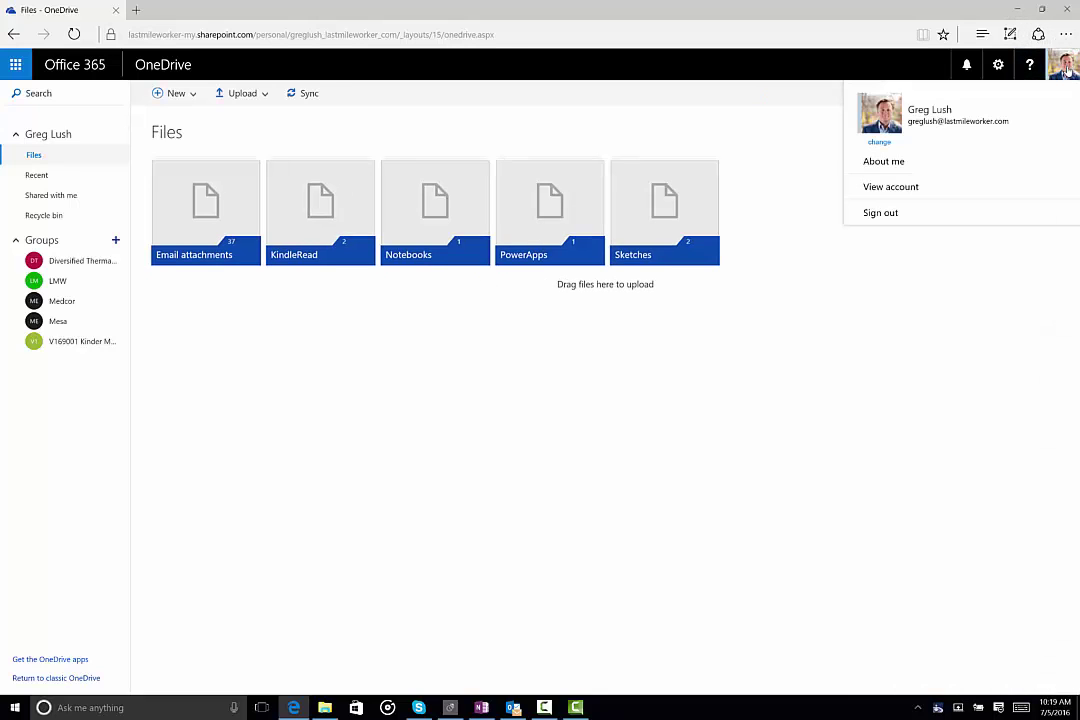
click(887, 161)
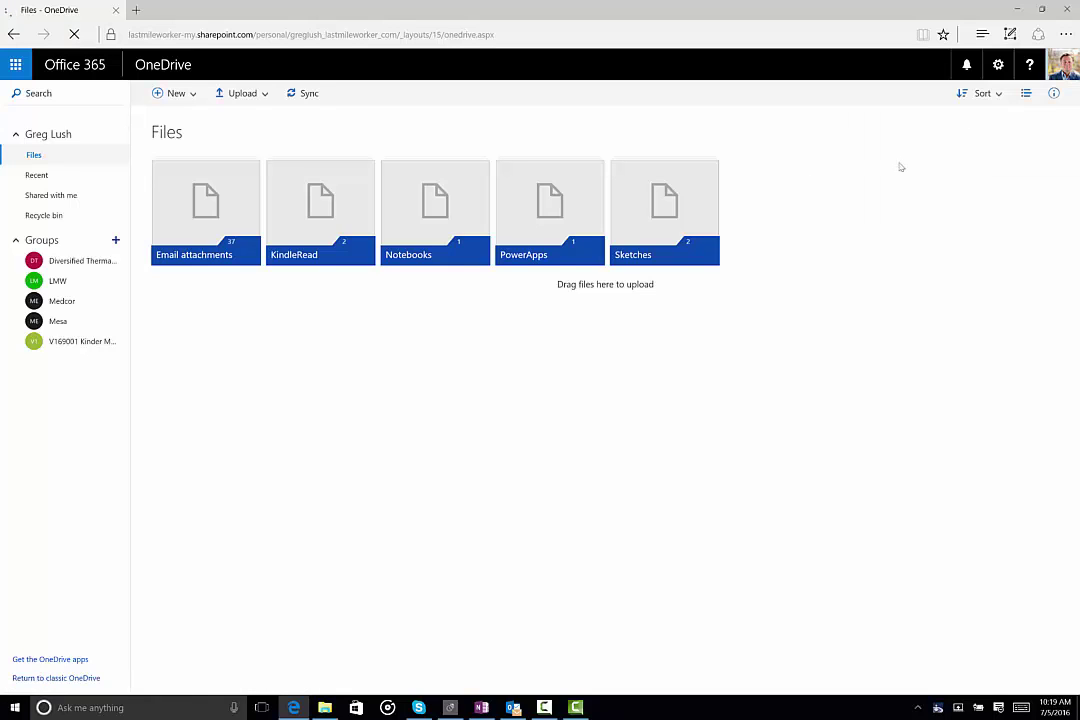